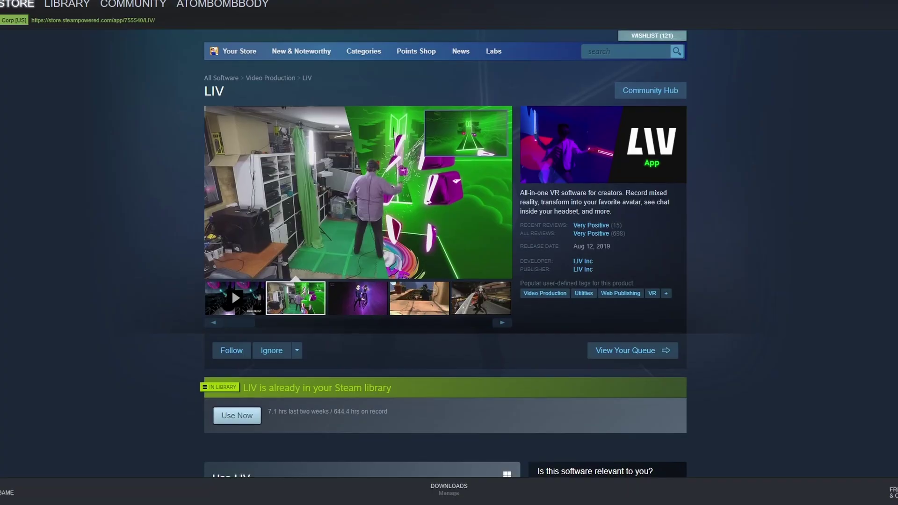
Look over the LIV page in the Steam store and send a test follow from StreamerKit's Twitch test area.
{"action": "scroll", "coordinate": [444, 253], "scroll_direction": "down", "scroll_amount": 6}
{"action": "scroll", "coordinate": [444, 253], "scroll_direction": "down", "scroll_amount": 3}
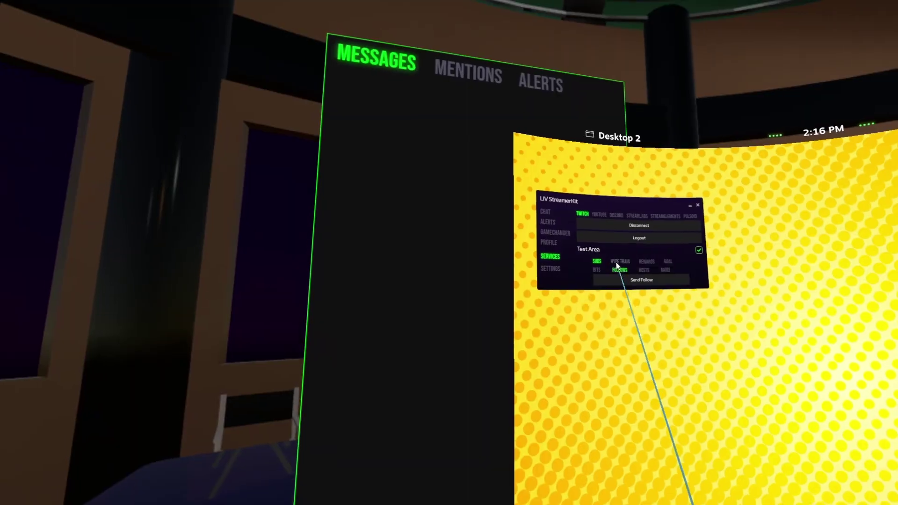
{"action": "left_click", "coordinate": [641, 280]}
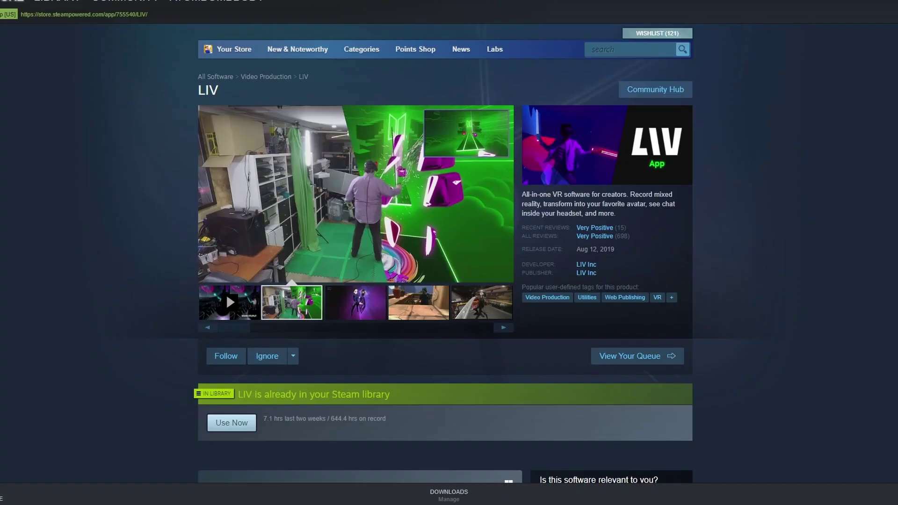
{"action": "scroll", "coordinate": [444, 252], "scroll_direction": "down", "scroll_amount": 8}
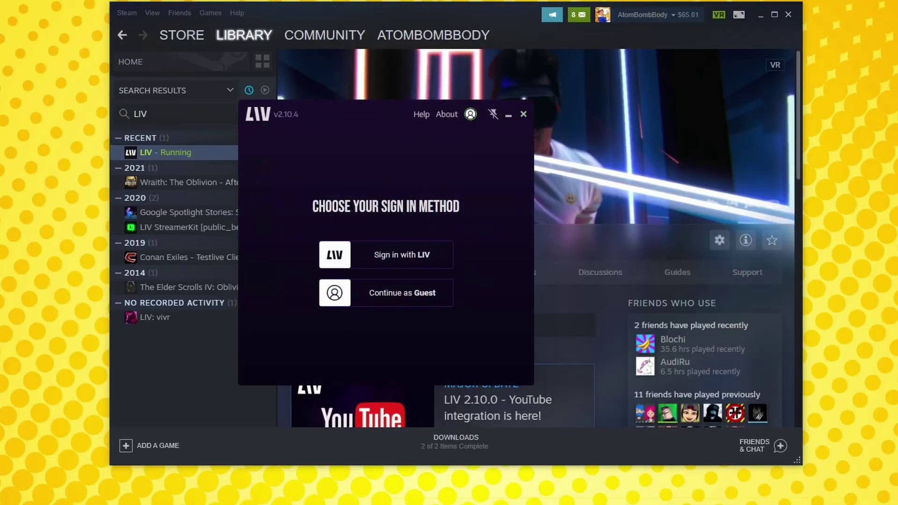
Minimise Steam, continue into LIV as a guest and reposition the LIV window on the desktop.
{"action": "left_click", "coordinate": [760, 15]}
{"action": "left_click_drag", "start_coordinate": [397, 112], "coordinate": [445, 70]}
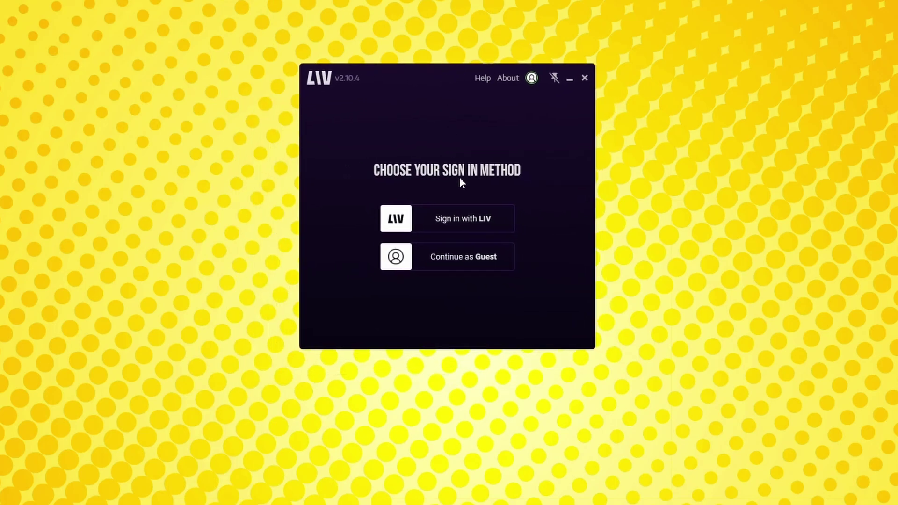
{"action": "left_click", "coordinate": [464, 215]}
{"action": "left_click_drag", "start_coordinate": [477, 52], "coordinate": [405, 91]}
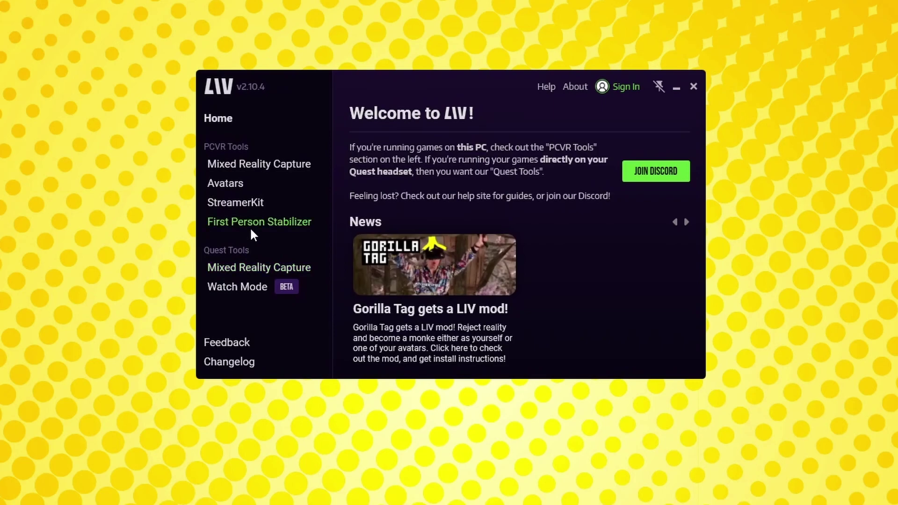
Launch StreamerKit from LIV's PCVR tools and start the Twitch service login.
{"action": "left_click", "coordinate": [251, 202]}
{"action": "left_click", "coordinate": [489, 352]}
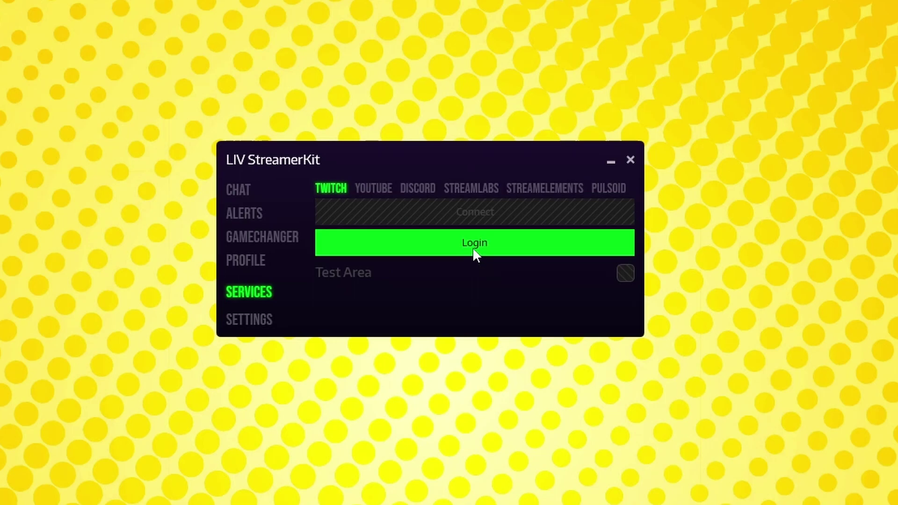
{"action": "left_click", "coordinate": [473, 248]}
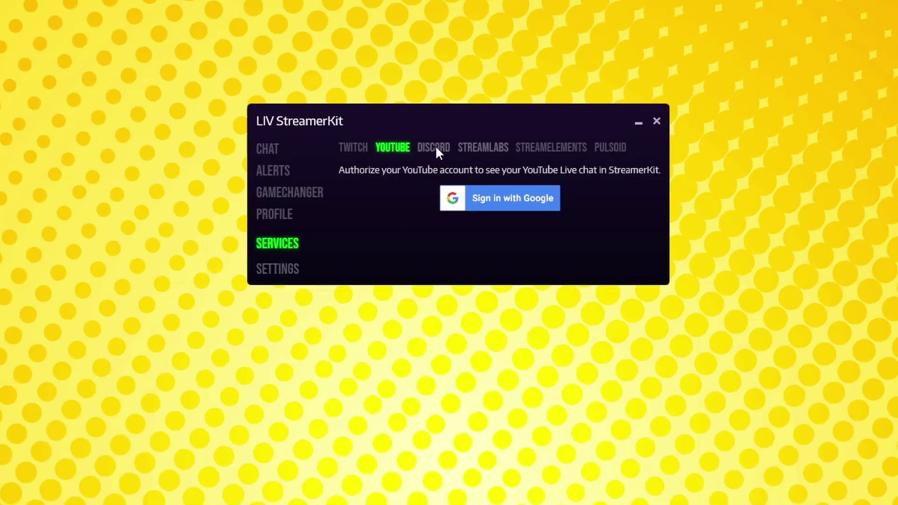
Review StreamerKit's service pages for Twitch, YouTube, Discord, Streamlabs, StreamElements and Pulsoid, plus Pulsoid's widget page.
{"action": "left_click", "coordinate": [434, 148]}
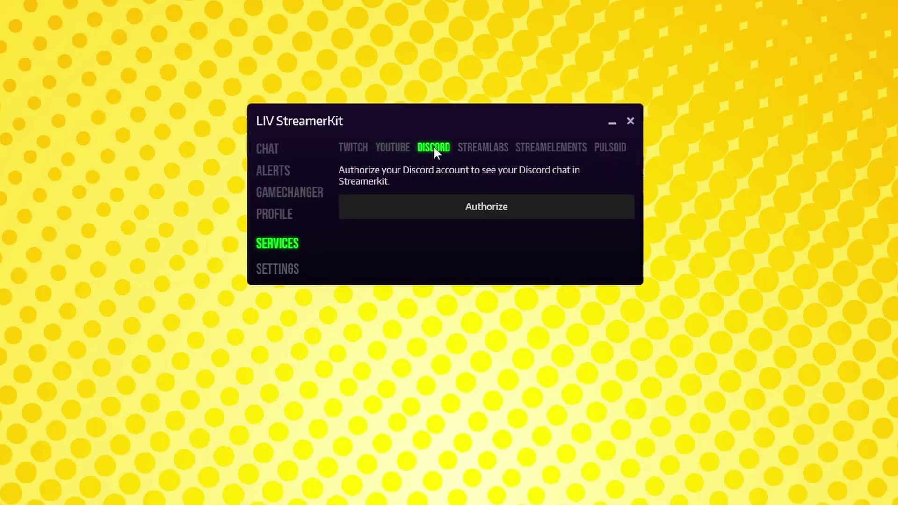
{"action": "left_click", "coordinate": [352, 149]}
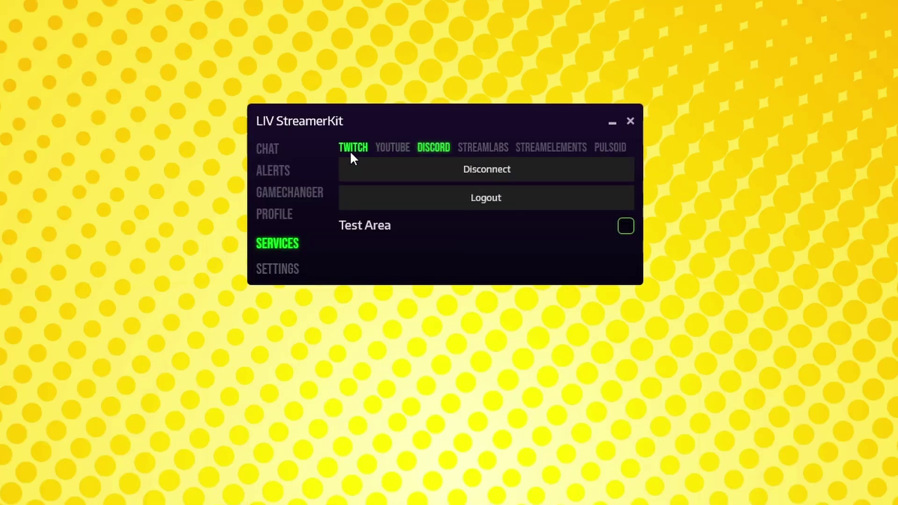
{"action": "left_click", "coordinate": [401, 147]}
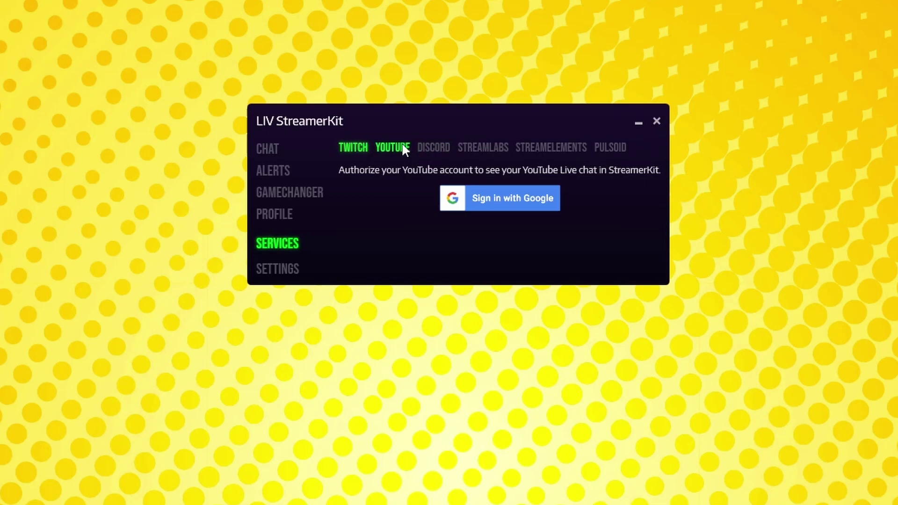
{"action": "left_click", "coordinate": [435, 147]}
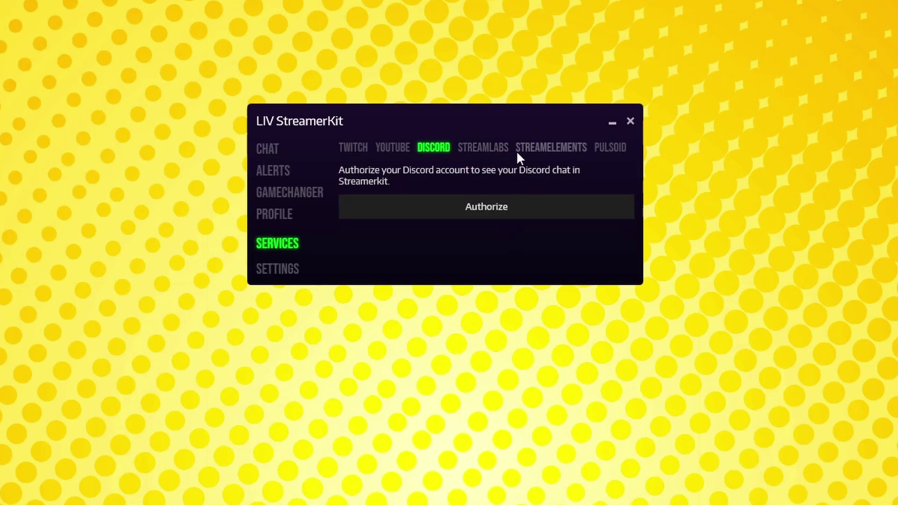
{"action": "left_click", "coordinate": [502, 148]}
{"action": "left_click", "coordinate": [544, 150]}
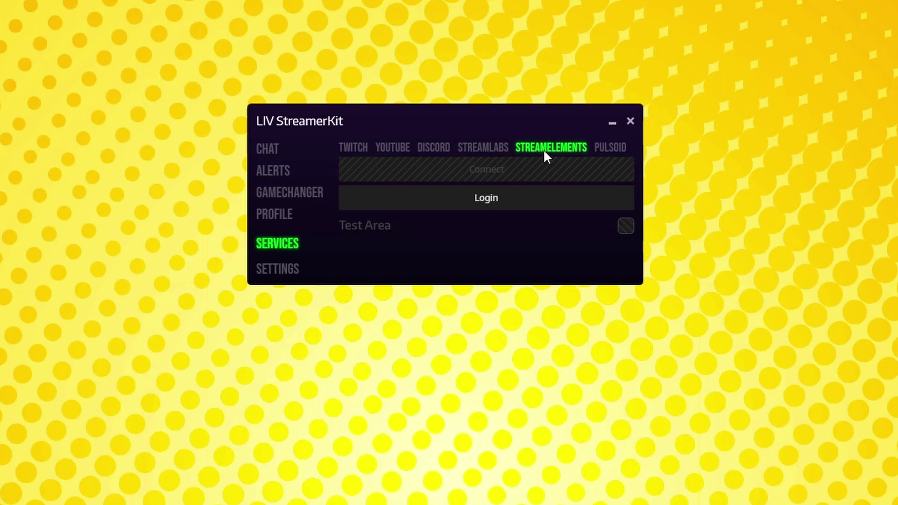
{"action": "left_click", "coordinate": [600, 148]}
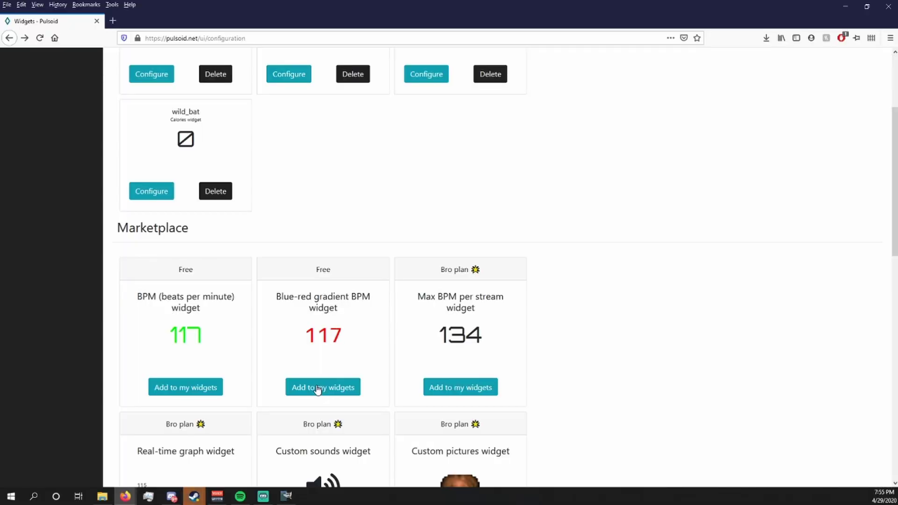
{"action": "scroll", "coordinate": [340, 326], "scroll_direction": "up", "scroll_amount": 3}
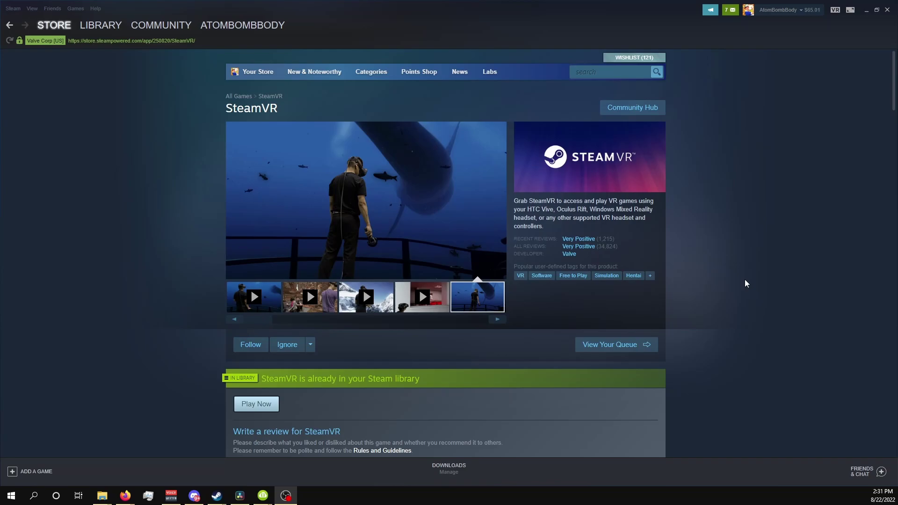
Look over the SteamVR store page, start SteamVR from Steam and move its status window to a clear spot.
{"action": "scroll", "coordinate": [745, 280], "scroll_direction": "down", "scroll_amount": 5}
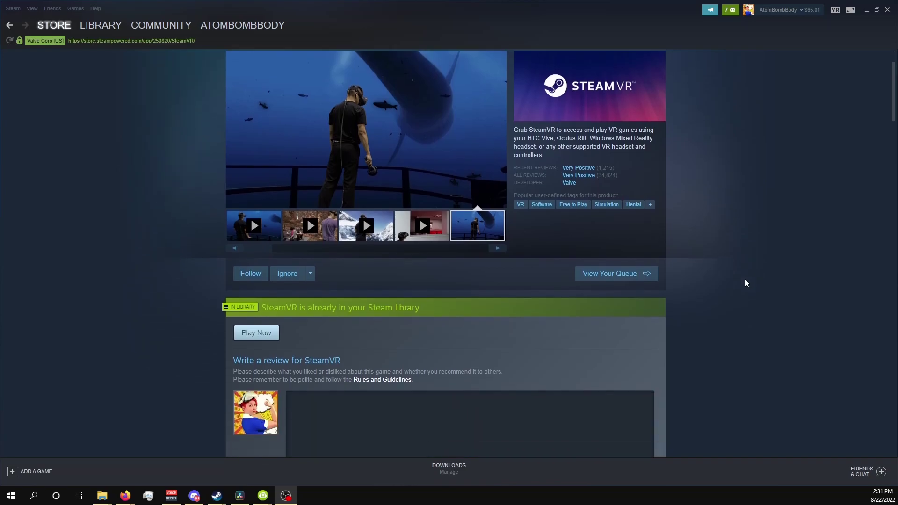
{"action": "scroll", "coordinate": [744, 285], "scroll_direction": "down", "scroll_amount": 1}
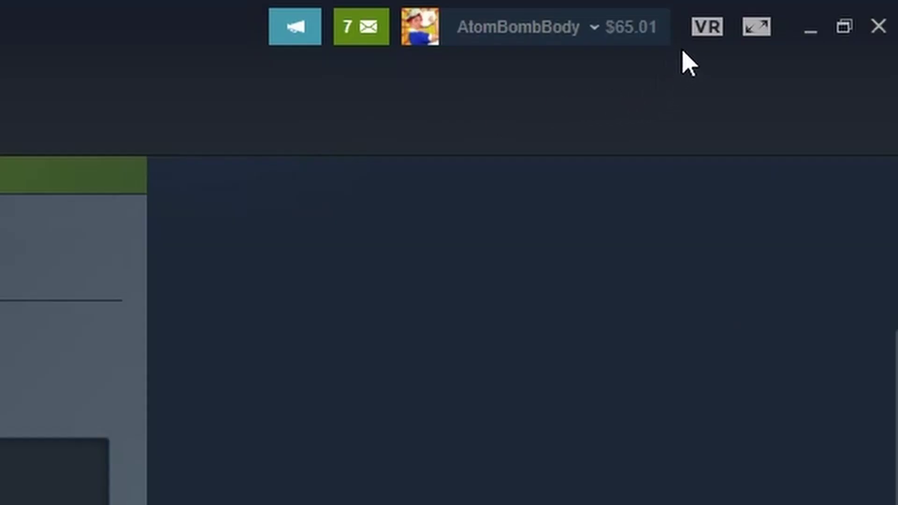
{"action": "left_click", "coordinate": [707, 27]}
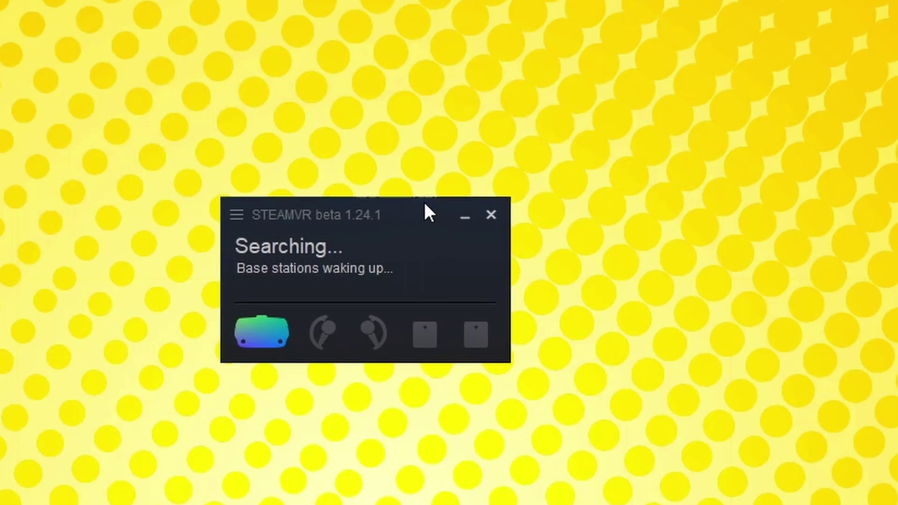
{"action": "left_click_drag", "start_coordinate": [425, 209], "coordinate": [456, 177]}
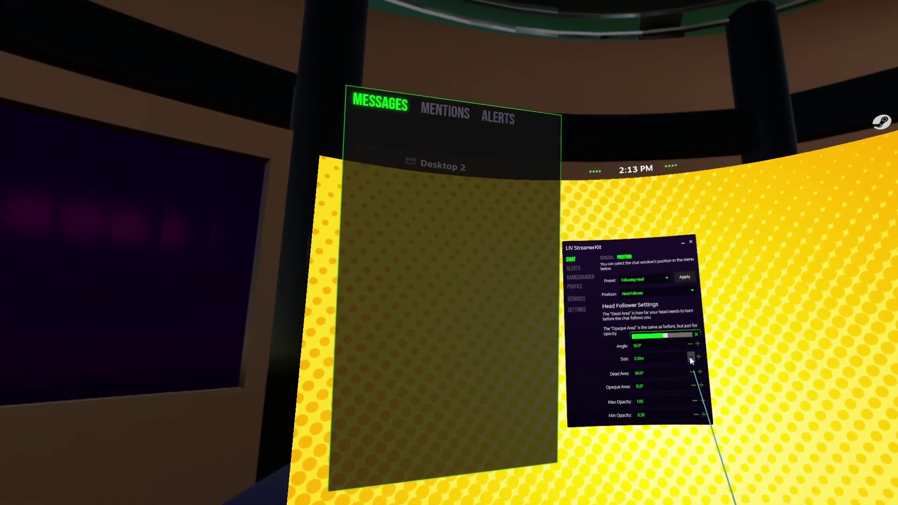
Decrease the head-following chat window's size and view the Mentions and Alerts tabs of the chat overlay.
{"action": "left_click", "coordinate": [690, 358]}
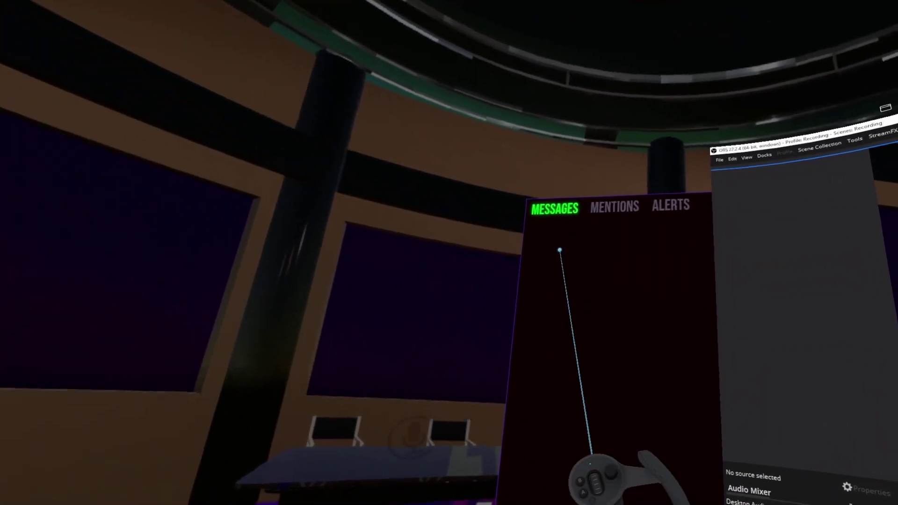
{"action": "left_click", "coordinate": [614, 206]}
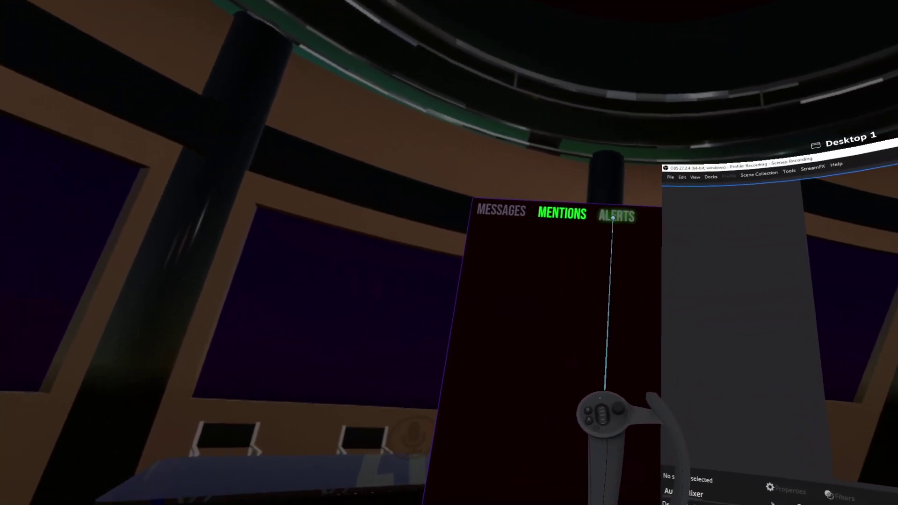
{"action": "left_click", "coordinate": [613, 216]}
{"action": "left_click", "coordinate": [693, 231]}
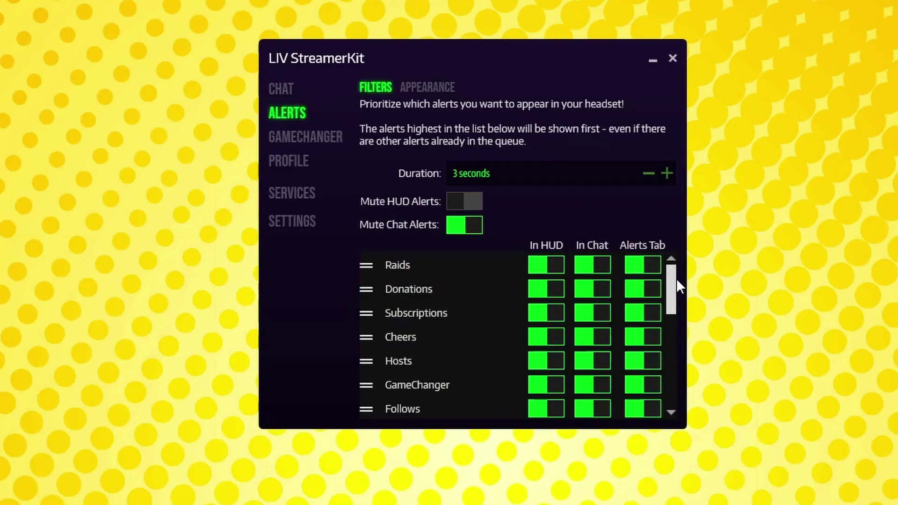
Review the full list of alert filters in StreamerKit and open the alerts' appearance settings.
{"action": "left_click_drag", "start_coordinate": [676, 280], "coordinate": [685, 385]}
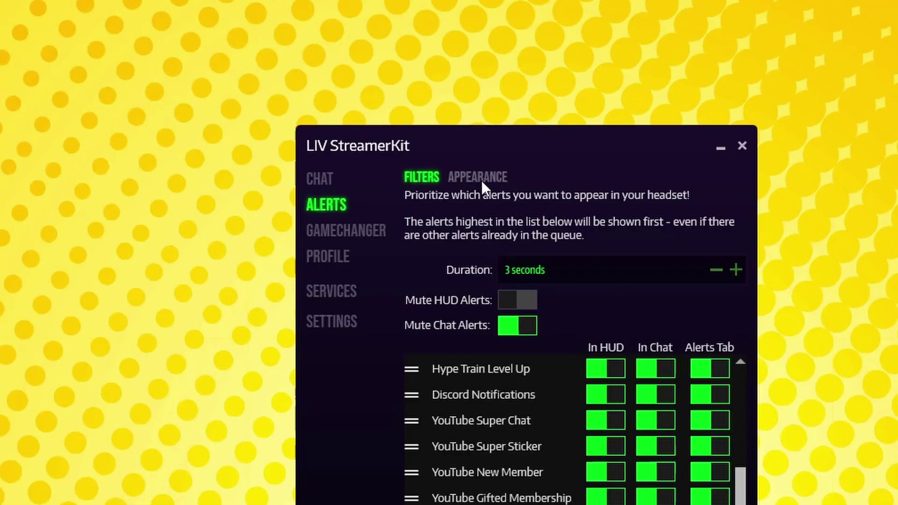
{"action": "left_click", "coordinate": [472, 175]}
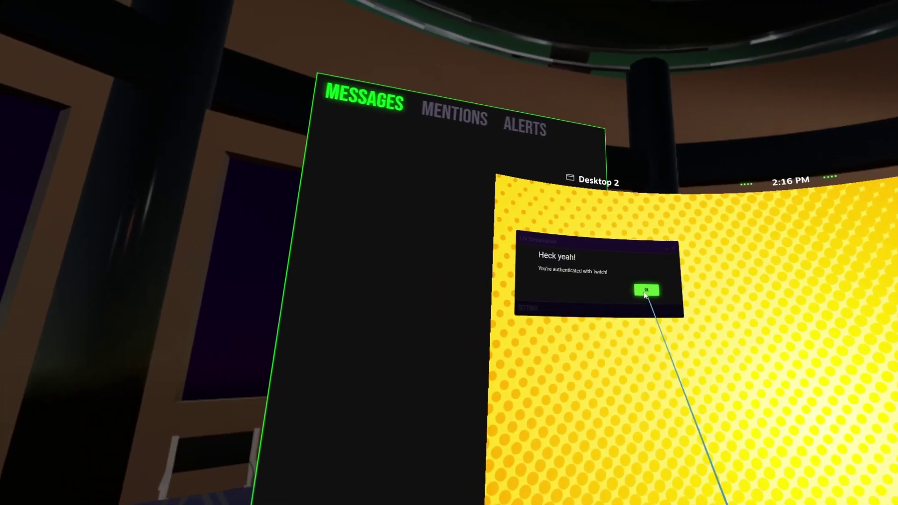
Dismiss the Twitch authentication message, enable the Twitch test area and send a test alert.
{"action": "left_click", "coordinate": [641, 291]}
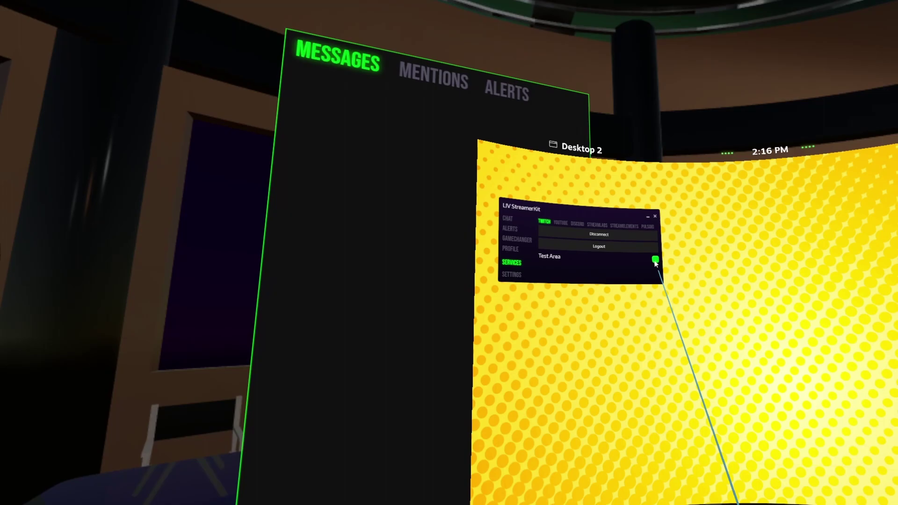
{"action": "left_click", "coordinate": [656, 261]}
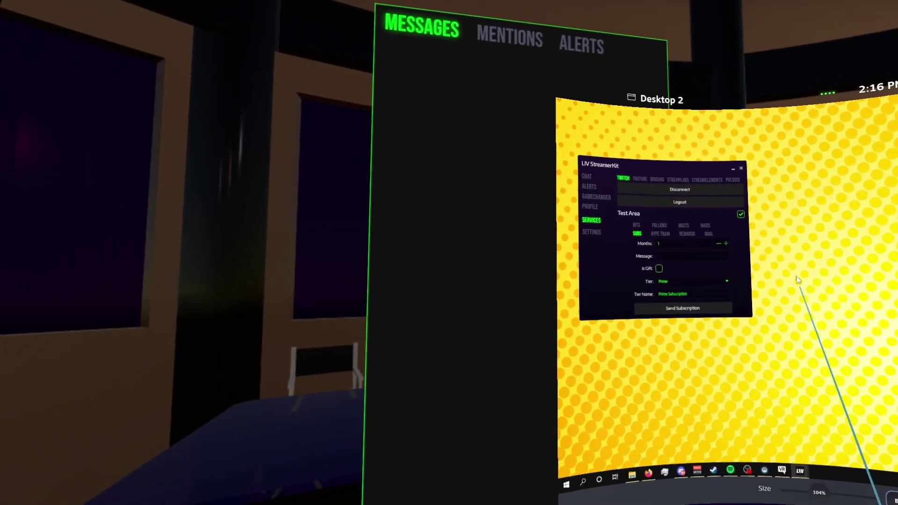
{"action": "left_click", "coordinate": [641, 337]}
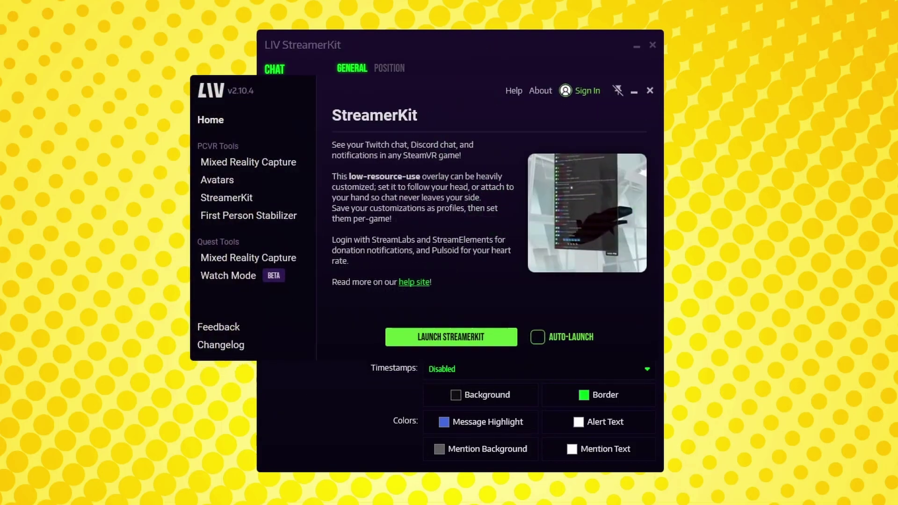
Show Desktop 2 in the SteamVR dashboard and bring up StreamerKit with the LIV app window minimised.
{"action": "left_click", "coordinate": [633, 92]}
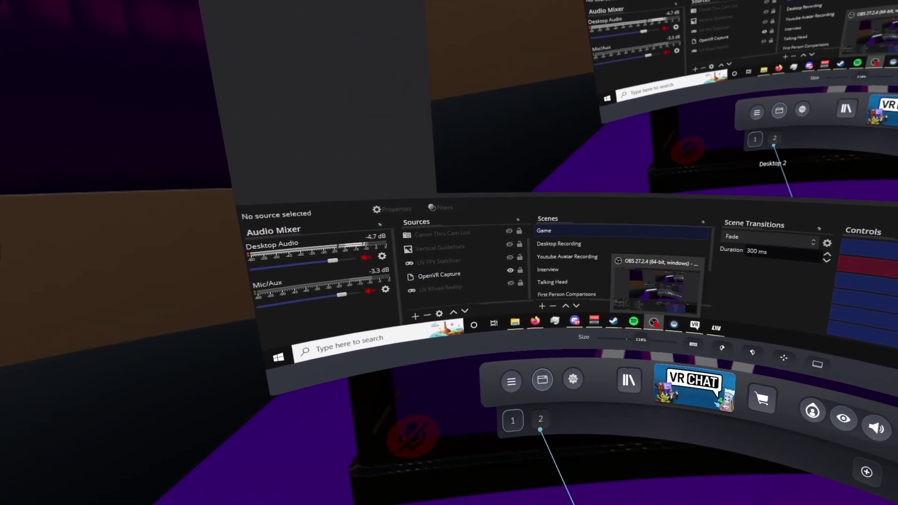
{"action": "left_click", "coordinate": [539, 425]}
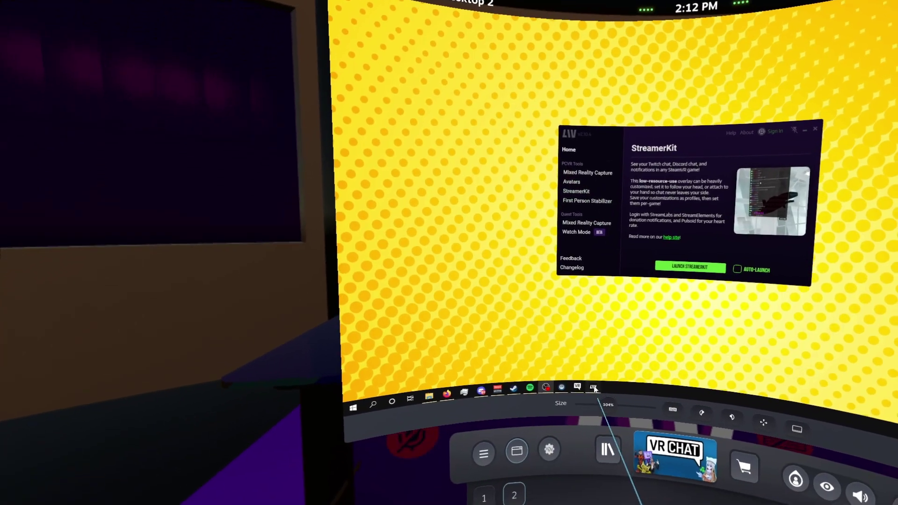
{"action": "mouse_move", "coordinate": [593, 387]}
{"action": "left_click", "coordinate": [605, 361]}
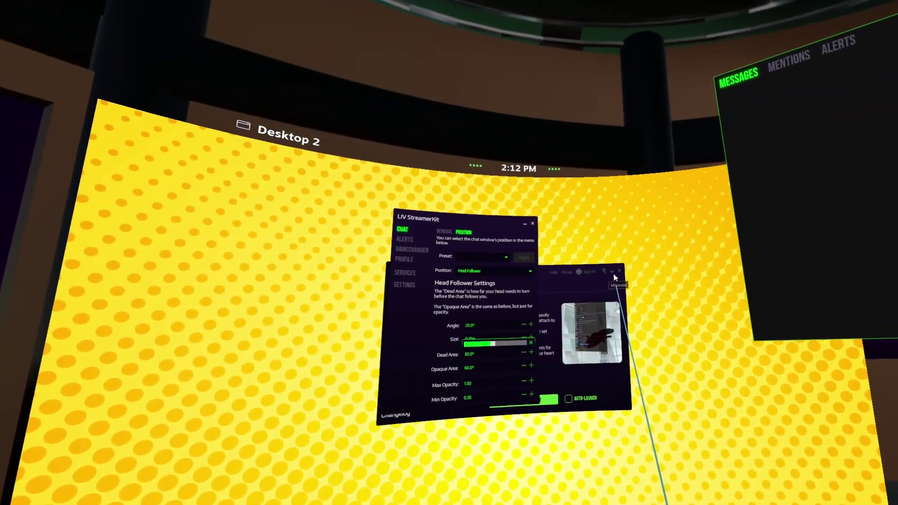
{"action": "left_click", "coordinate": [613, 273]}
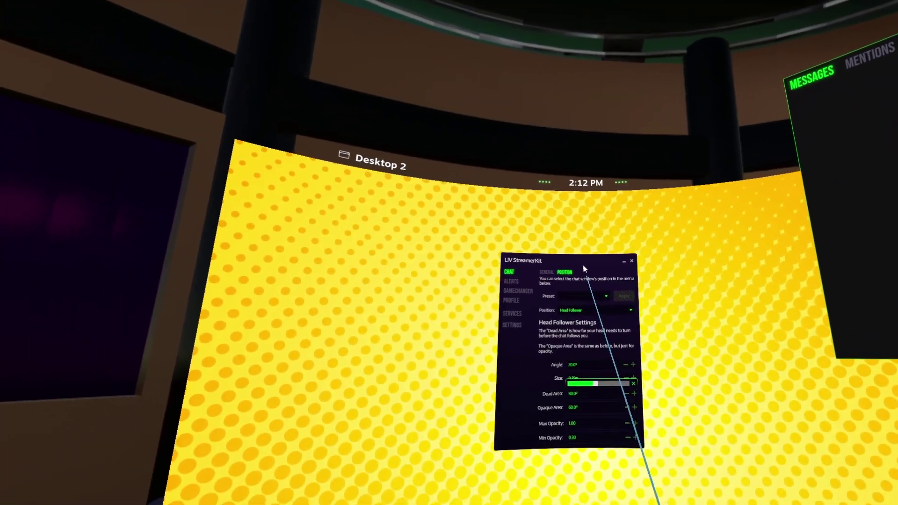
Examine the alerts' filter and appearance settings and return to the chat settings.
{"action": "left_click", "coordinate": [524, 277]}
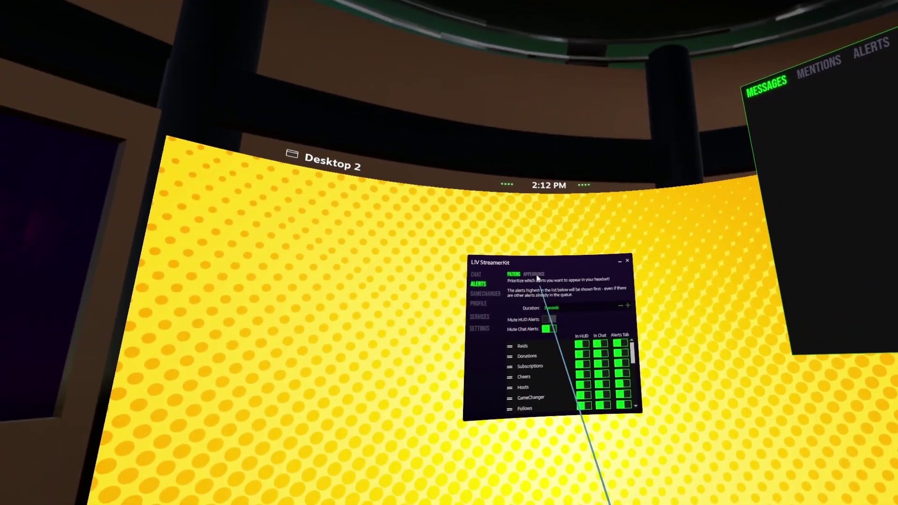
{"action": "left_click", "coordinate": [301, 314]}
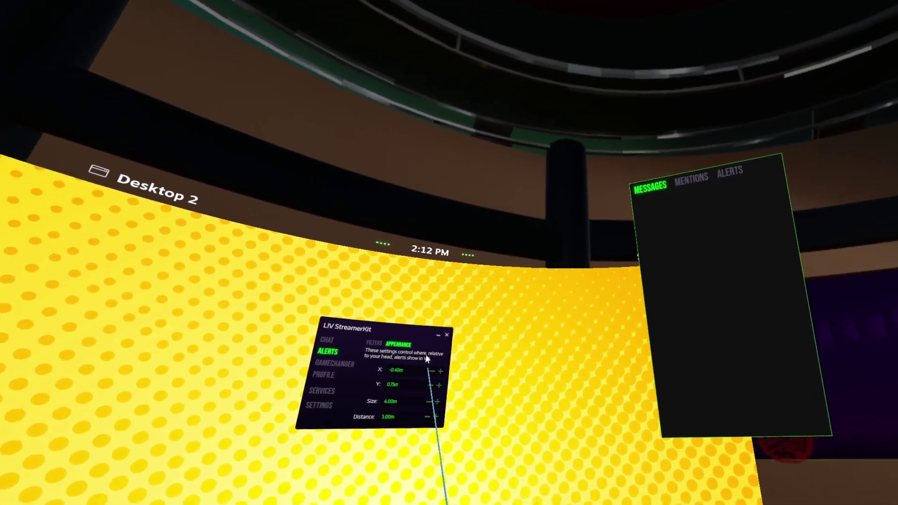
{"action": "left_click", "coordinate": [323, 309]}
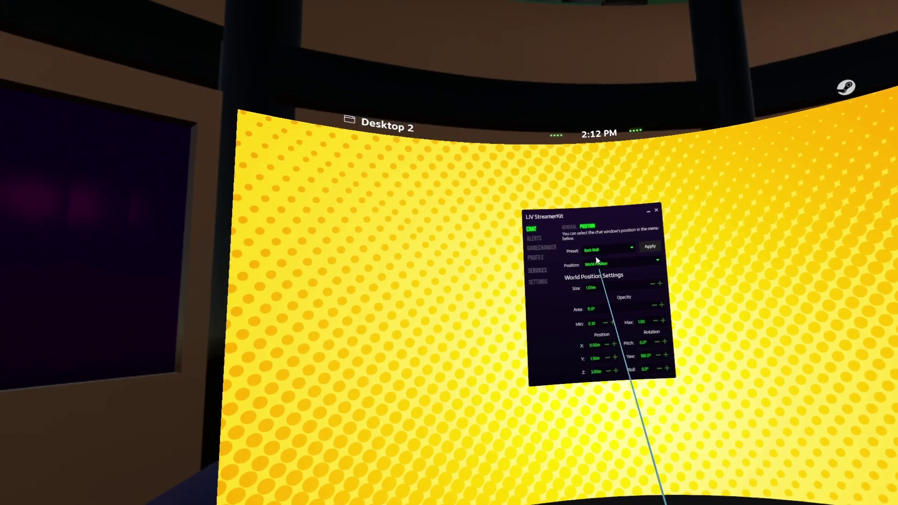
Apply the Following Head preset to the chat window's position.
{"action": "left_click", "coordinate": [597, 243]}
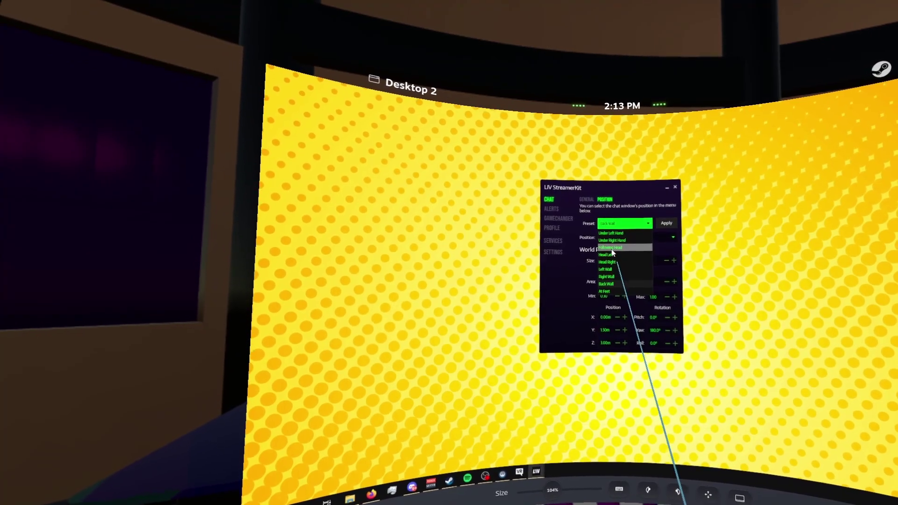
{"action": "left_click", "coordinate": [614, 248]}
{"action": "left_click", "coordinate": [666, 223]}
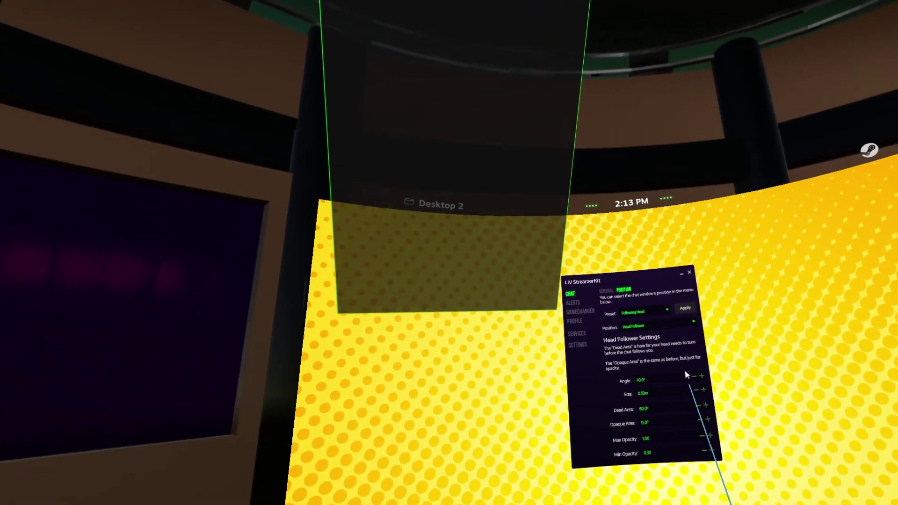
Apply the Following Head preset and the At Feet preset to the chat window's position.
{"action": "left_click", "coordinate": [772, 478]}
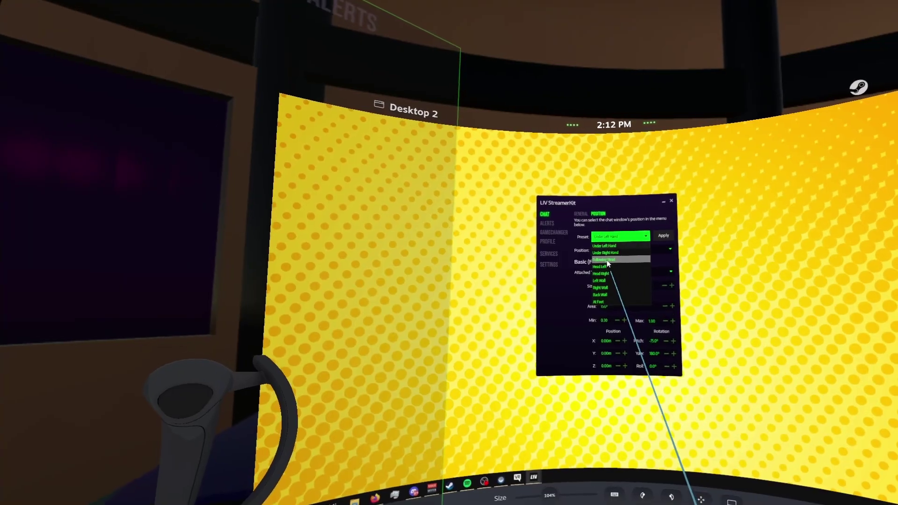
{"action": "left_click", "coordinate": [607, 260]}
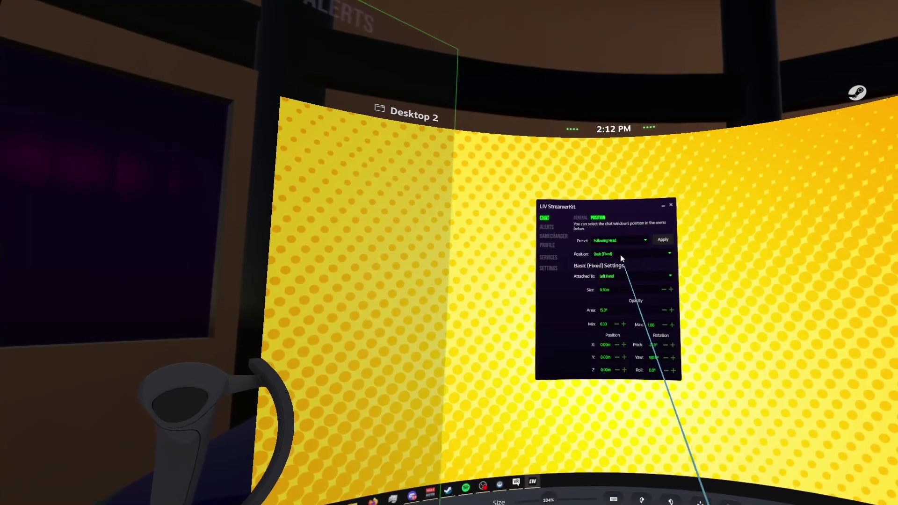
{"action": "left_click", "coordinate": [664, 236]}
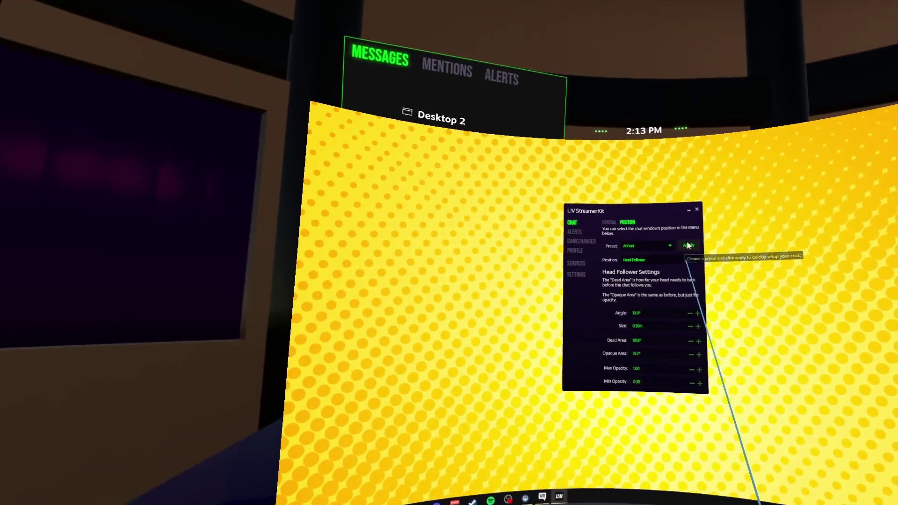
{"action": "left_click", "coordinate": [689, 244]}
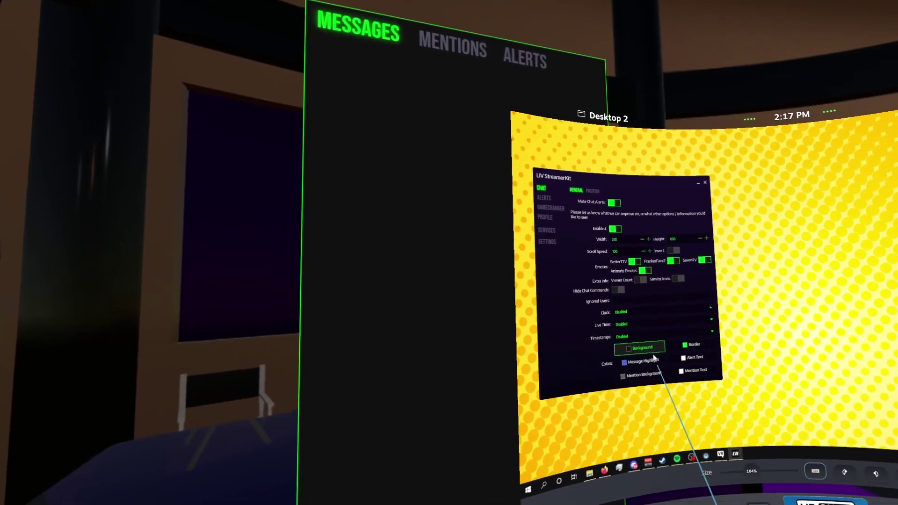
Examine the message highlight and mention text colour options in the chat's general settings.
{"action": "left_click", "coordinate": [656, 361]}
{"action": "left_click", "coordinate": [707, 375]}
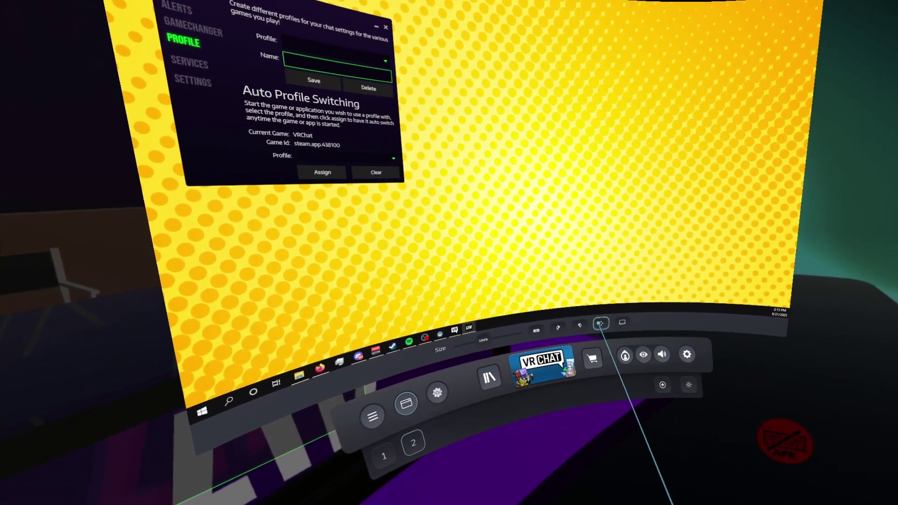
Save a chat profile named neat and bring up the profile choices for auto switching with VRChat.
{"action": "left_click", "coordinate": [536, 330]}
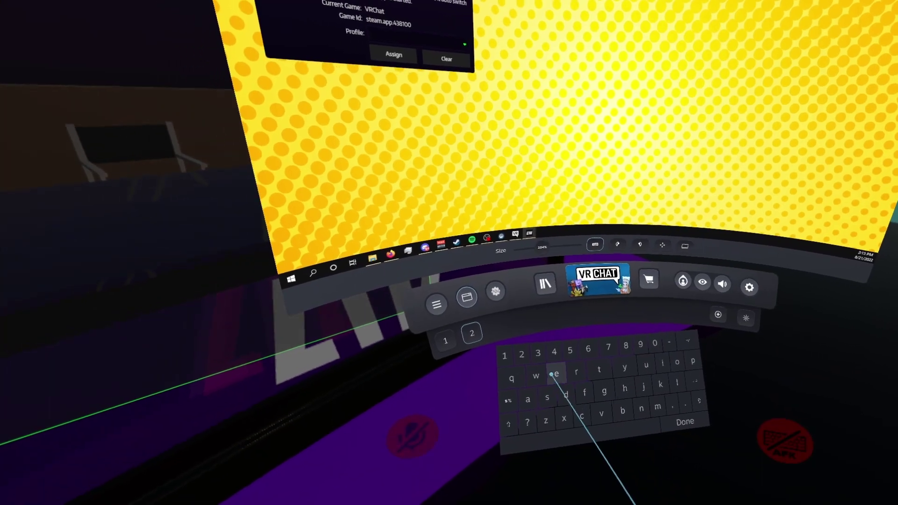
{"action": "type", "text": "neat"}
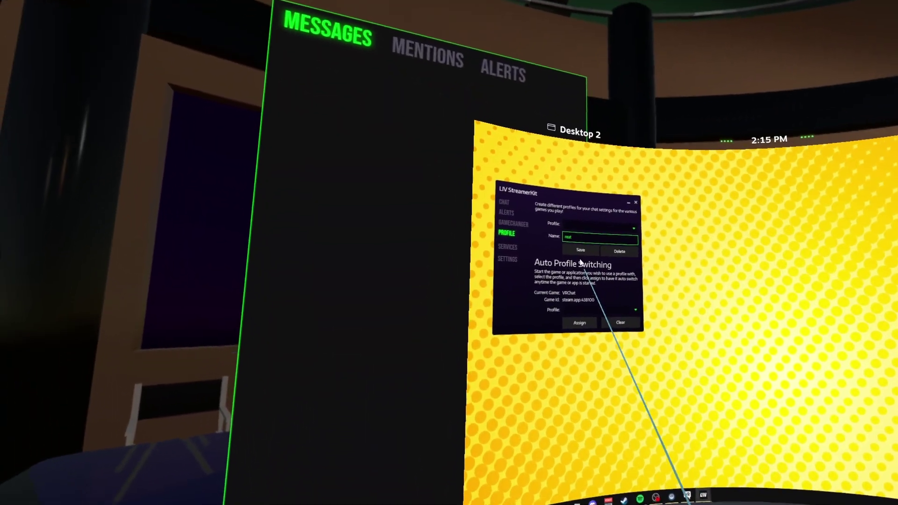
{"action": "left_click", "coordinate": [580, 251]}
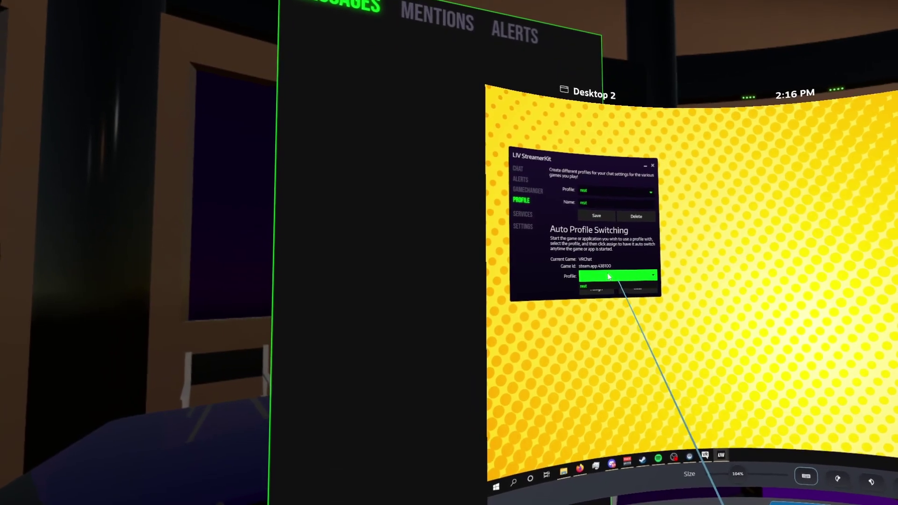
{"action": "left_click", "coordinate": [613, 280]}
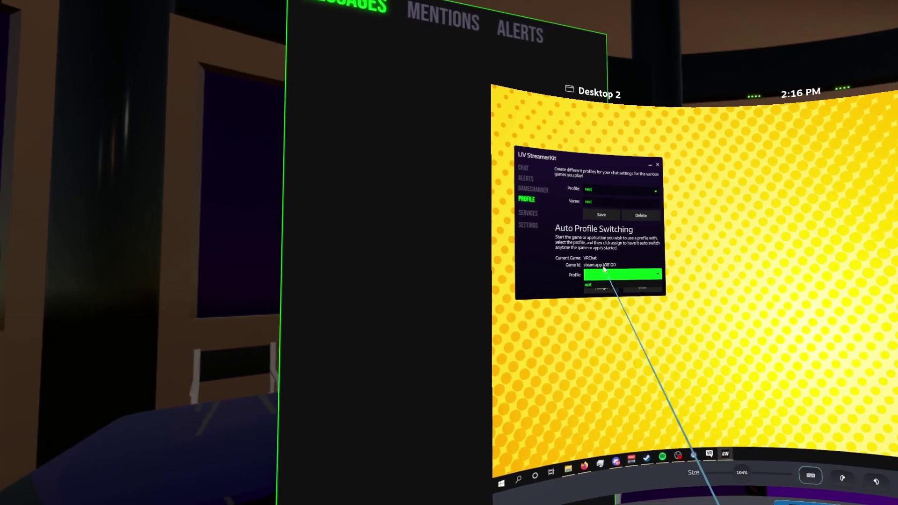
{"action": "left_click", "coordinate": [560, 265]}
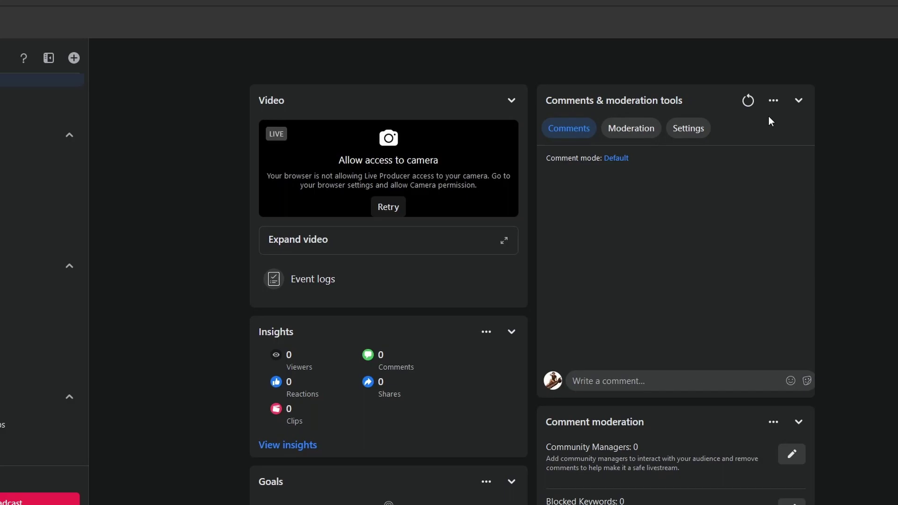
Open the options of Facebook's Comments & moderation tools and bring up the separate comments page in Firefox on the SteamVR desktop.
{"action": "left_click", "coordinate": [773, 103]}
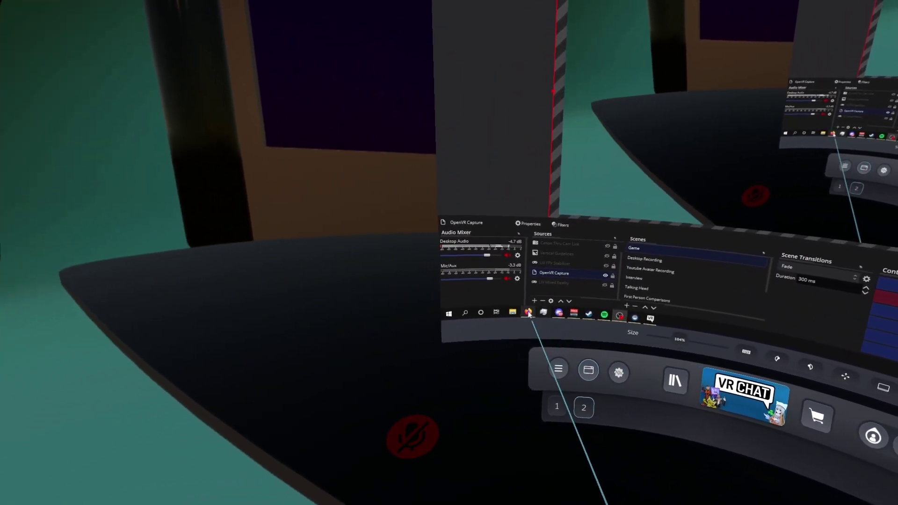
{"action": "mouse_move", "coordinate": [303, 334]}
{"action": "left_click", "coordinate": [527, 317]}
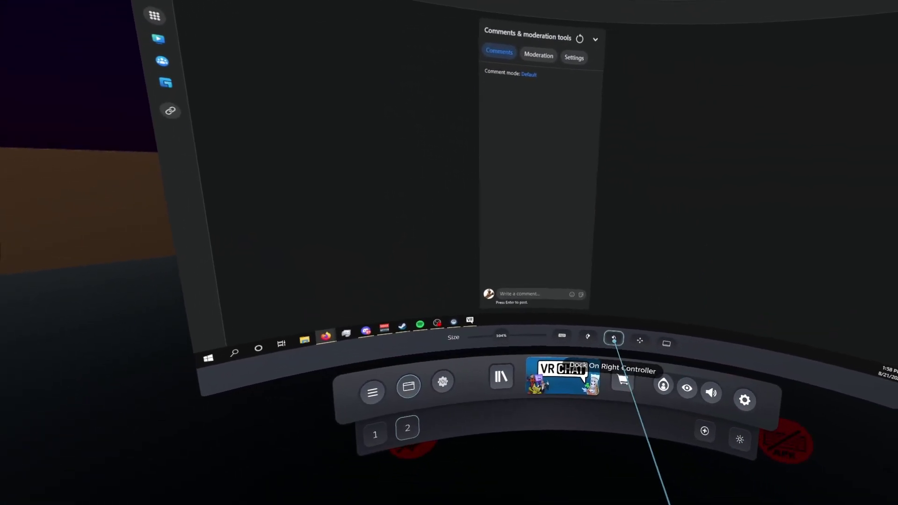
Float the desktop view outside the dashboard, return it, and dock it on the left controller.
{"action": "left_click", "coordinate": [672, 398]}
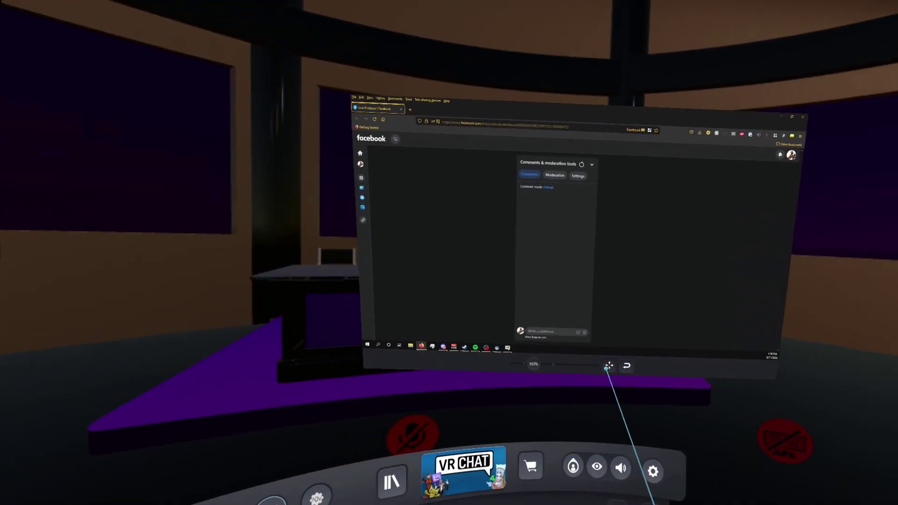
{"action": "left_click", "coordinate": [621, 389]}
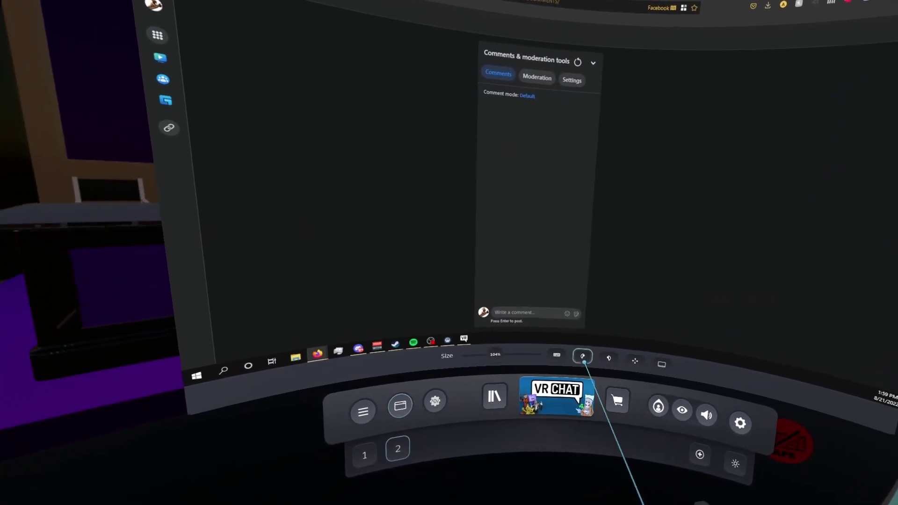
{"action": "left_click", "coordinate": [594, 359]}
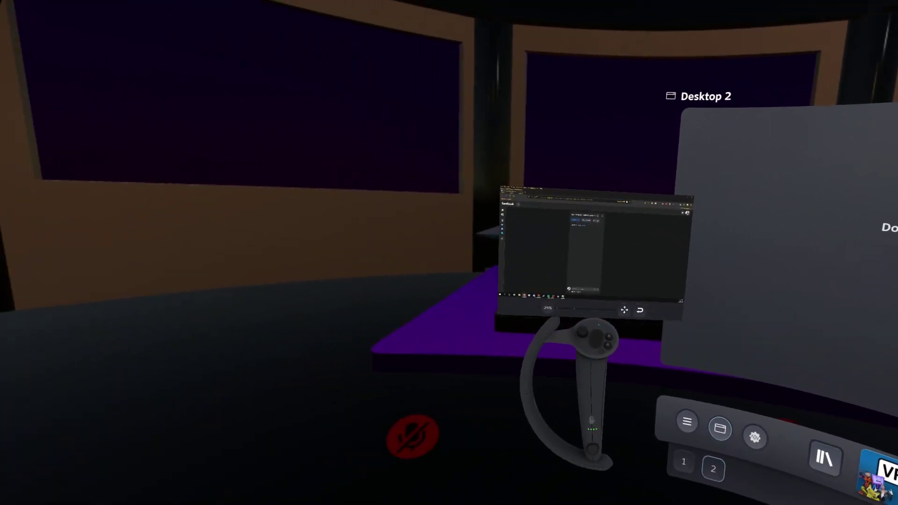
{"action": "left_click_drag", "start_coordinate": [598, 346], "coordinate": [615, 388]}
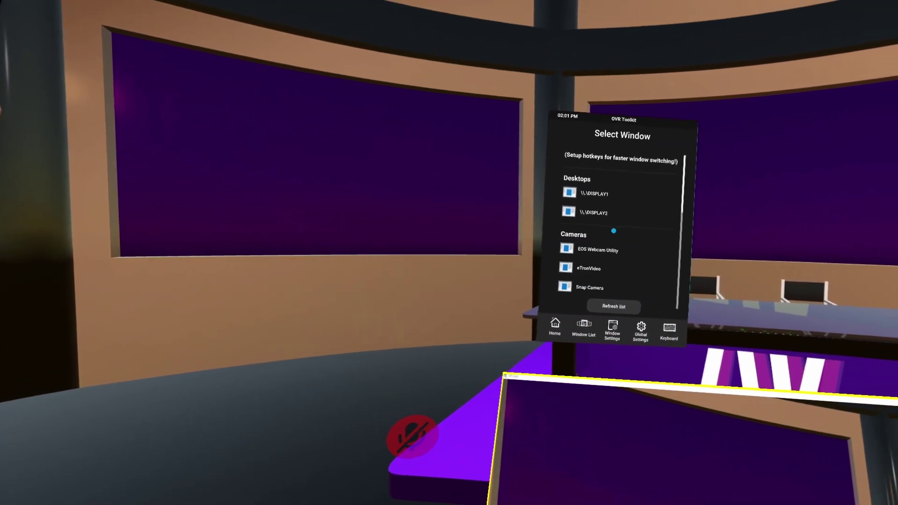
Switch the OVR Toolkit window to the Firefox window with Facebook Live Producer's comments.
{"action": "left_click", "coordinate": [627, 262]}
{"action": "scroll", "coordinate": [627, 261], "scroll_direction": "down", "scroll_amount": 3}
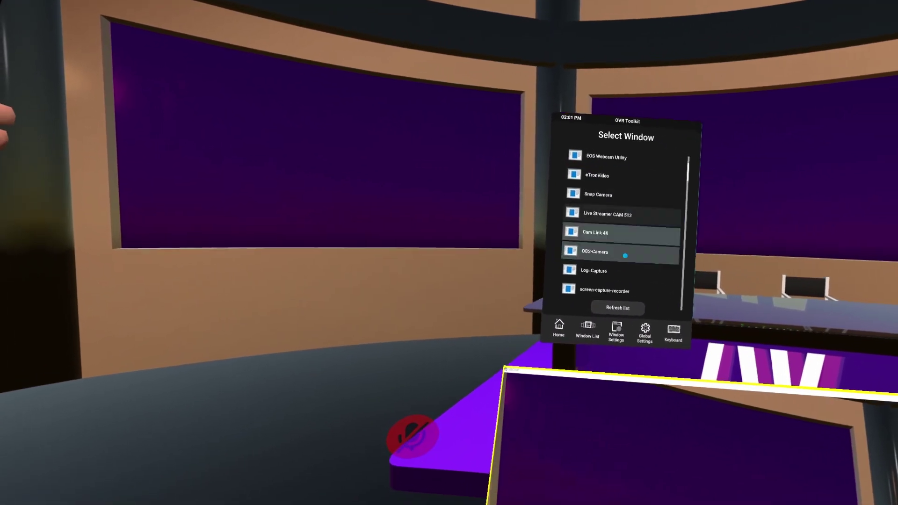
{"action": "scroll", "coordinate": [637, 182], "scroll_direction": "down", "scroll_amount": 3}
{"action": "left_click", "coordinate": [608, 264]}
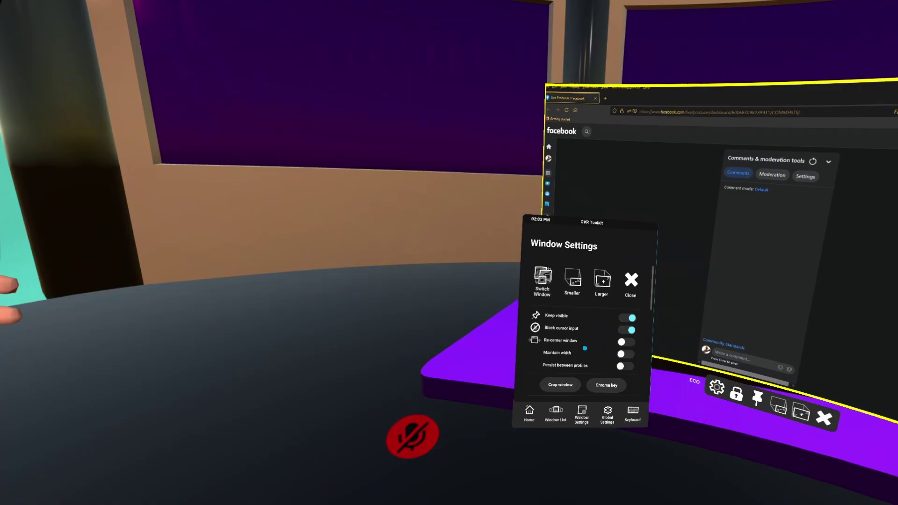
Crop the browser window with masks to only the Comments & moderation tools panel, and bring up the window's opacity and curve settings.
{"action": "scroll", "coordinate": [586, 320], "scroll_direction": "down", "scroll_amount": 1}
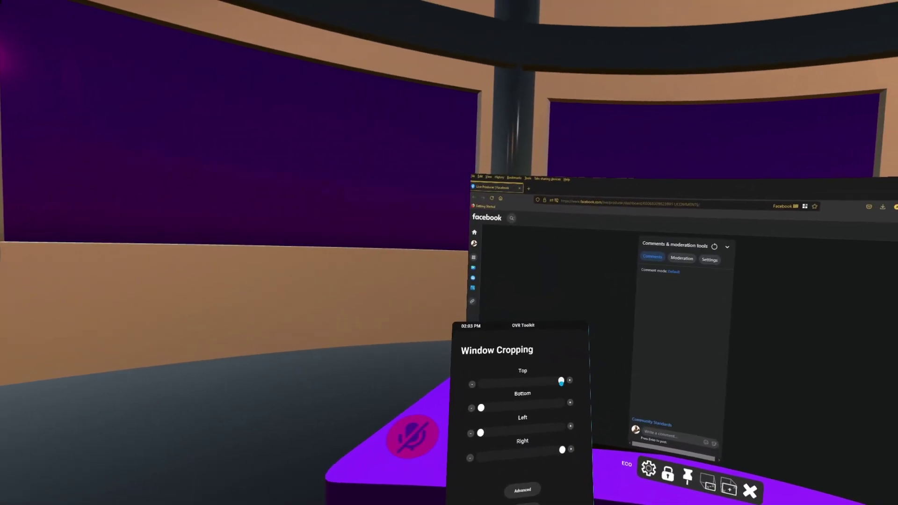
{"action": "left_click_drag", "start_coordinate": [620, 291], "coordinate": [611, 291]}
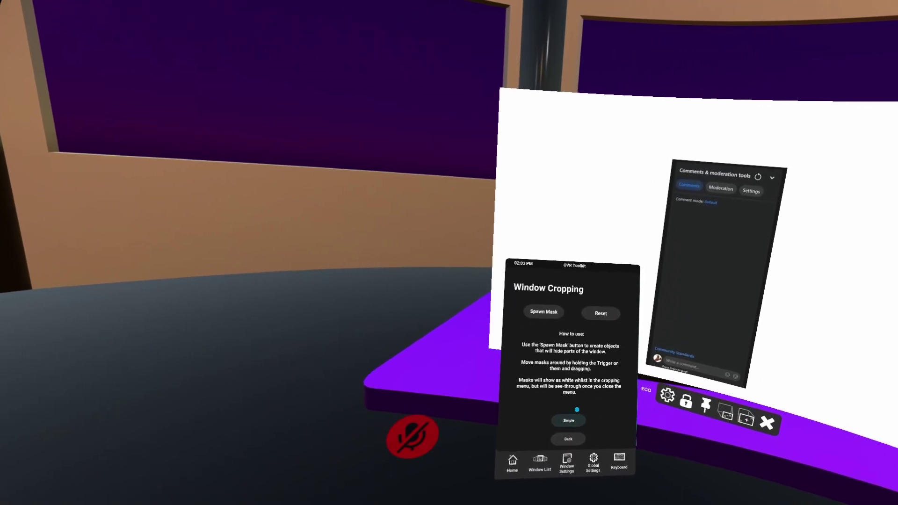
{"action": "left_click", "coordinate": [568, 440]}
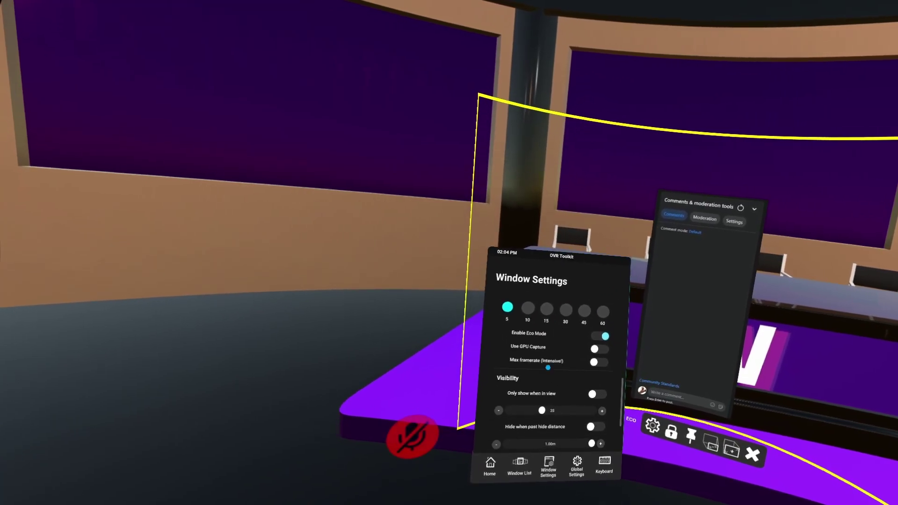
{"action": "scroll", "coordinate": [553, 341], "scroll_direction": "up", "scroll_amount": 5}
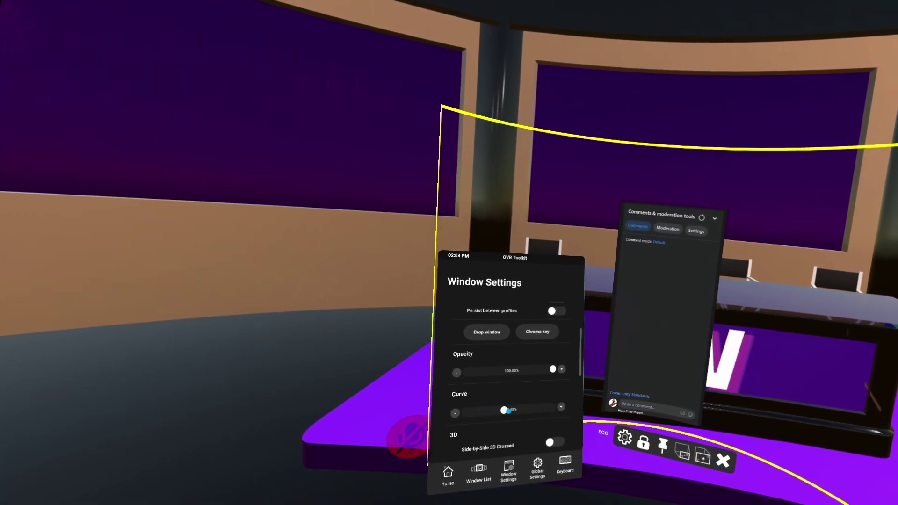